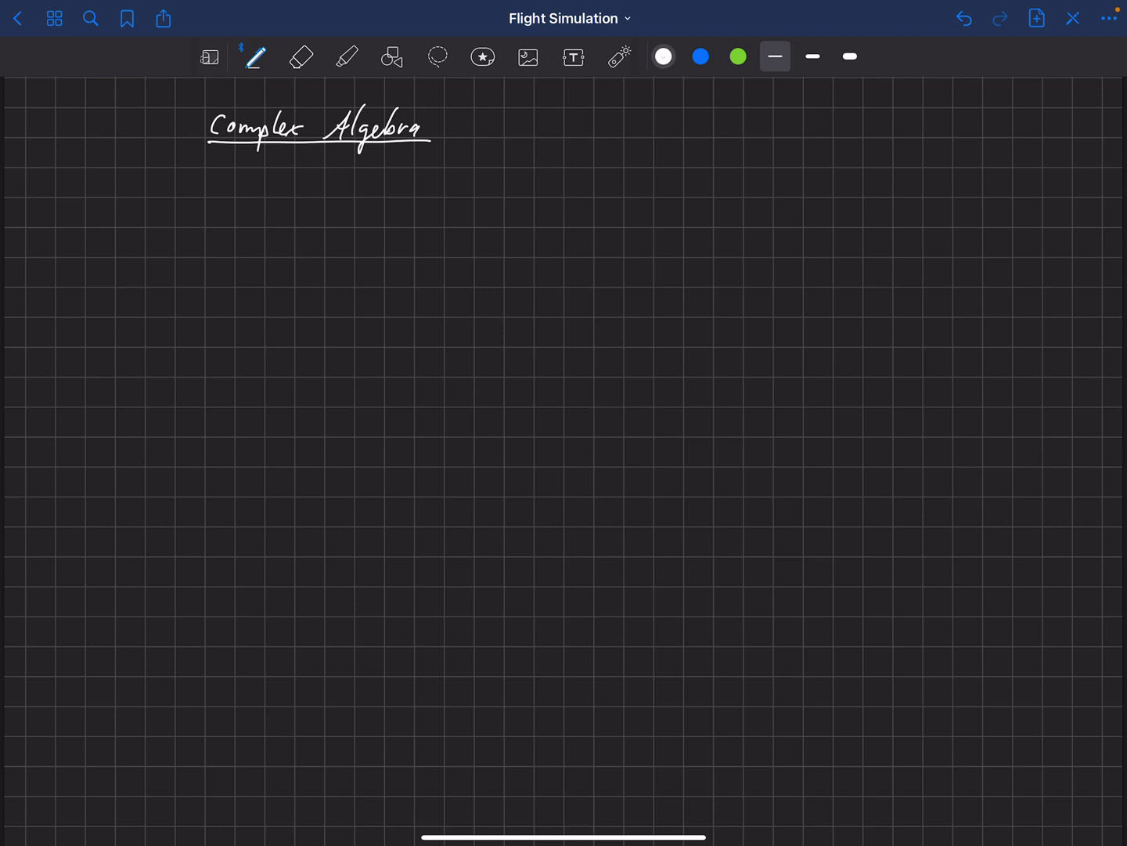
# Write the first pen strokes of 'Magnitude' below the Complex Algebra title
pyautogui.moveTo(162, 200)
pyautogui.mouseDown()
pyautogui.moveTo(178, 175)
pyautogui.moveTo(199, 197)
pyautogui.mouseUp()
# Finish handwriting the word 'Magnitude' and underline it
pyautogui.moveTo(211, 188); pyautogui.dragTo(203, 214)
pyautogui.moveTo(218, 186); pyautogui.dragTo(239, 196)
pyautogui.moveTo(244, 174)
pyautogui.mouseDown()
pyautogui.moveTo(247, 196)
pyautogui.moveTo(266, 192)
pyautogui.mouseUp()
pyautogui.moveTo(270, 187)
pyautogui.mouseDown()
pyautogui.moveTo(281, 167)
pyautogui.moveTo(286, 180)
pyautogui.mouseUp()
pyautogui.moveTo(172, 204)
pyautogui.mouseDown()
pyautogui.moveTo(294, 198)
pyautogui.moveTo(342, 256)
pyautogui.moveTo(320, 255)
pyautogui.moveTo(349, 257)
pyautogui.mouseUp()
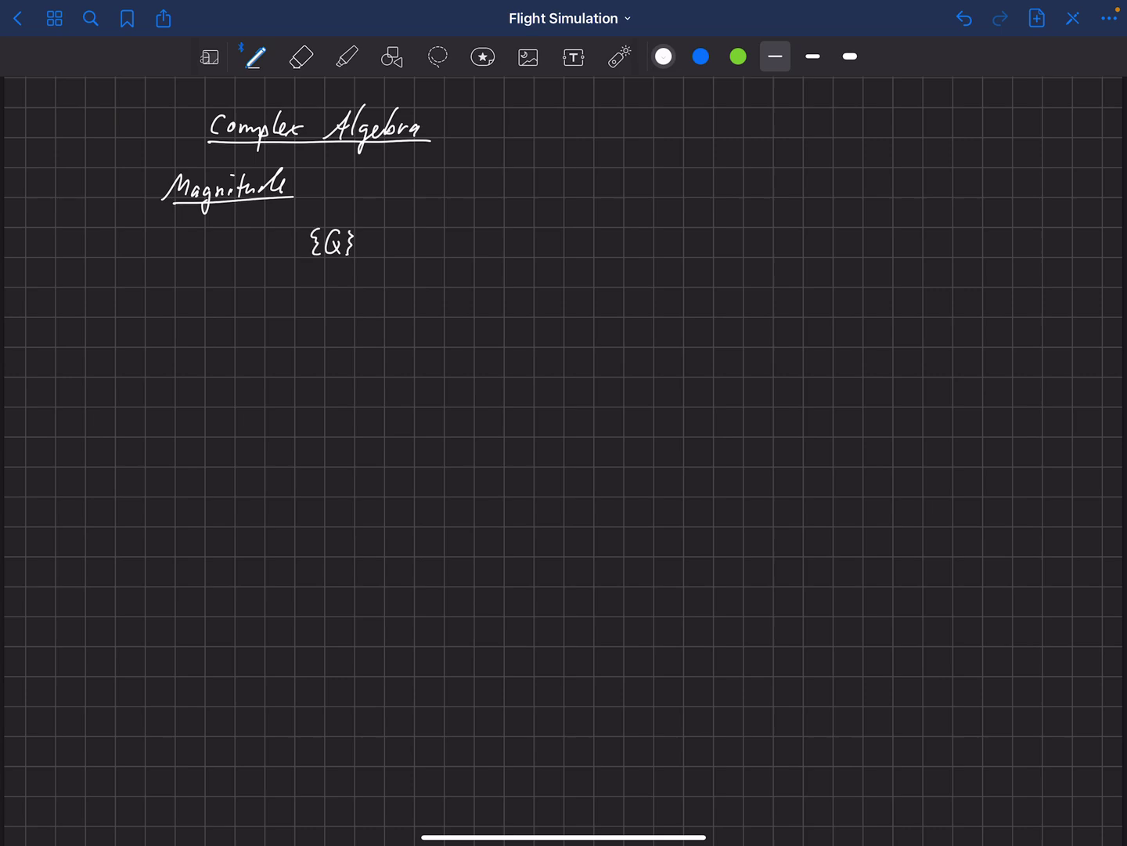
# Handwrite the root formula √(Q0² + Qx² + Qy² + Qz²) beneath the heading
pyautogui.moveTo(404, 227)
pyautogui.mouseDown()
pyautogui.moveTo(407, 248)
pyautogui.moveTo(605, 217)
pyautogui.mouseUp()
pyautogui.moveTo(449, 235)
pyautogui.mouseDown()
pyautogui.moveTo(440, 254)
pyautogui.moveTo(455, 259)
pyautogui.moveTo(467, 240)
pyautogui.moveTo(523, 265)
pyautogui.mouseUp()
pyautogui.moveTo(525, 253)
pyautogui.mouseDown()
pyautogui.moveTo(514, 265)
pyautogui.moveTo(527, 240)
pyautogui.moveTo(552, 247)
pyautogui.mouseUp()
pyautogui.moveTo(563, 239)
pyautogui.mouseDown()
pyautogui.moveTo(573, 267)
pyautogui.moveTo(599, 253)
pyautogui.mouseUp()
pyautogui.moveTo(595, 249)
pyautogui.mouseDown()
pyautogui.moveTo(637, 261)
pyautogui.moveTo(634, 220)
pyautogui.moveTo(653, 229)
pyautogui.mouseUp()
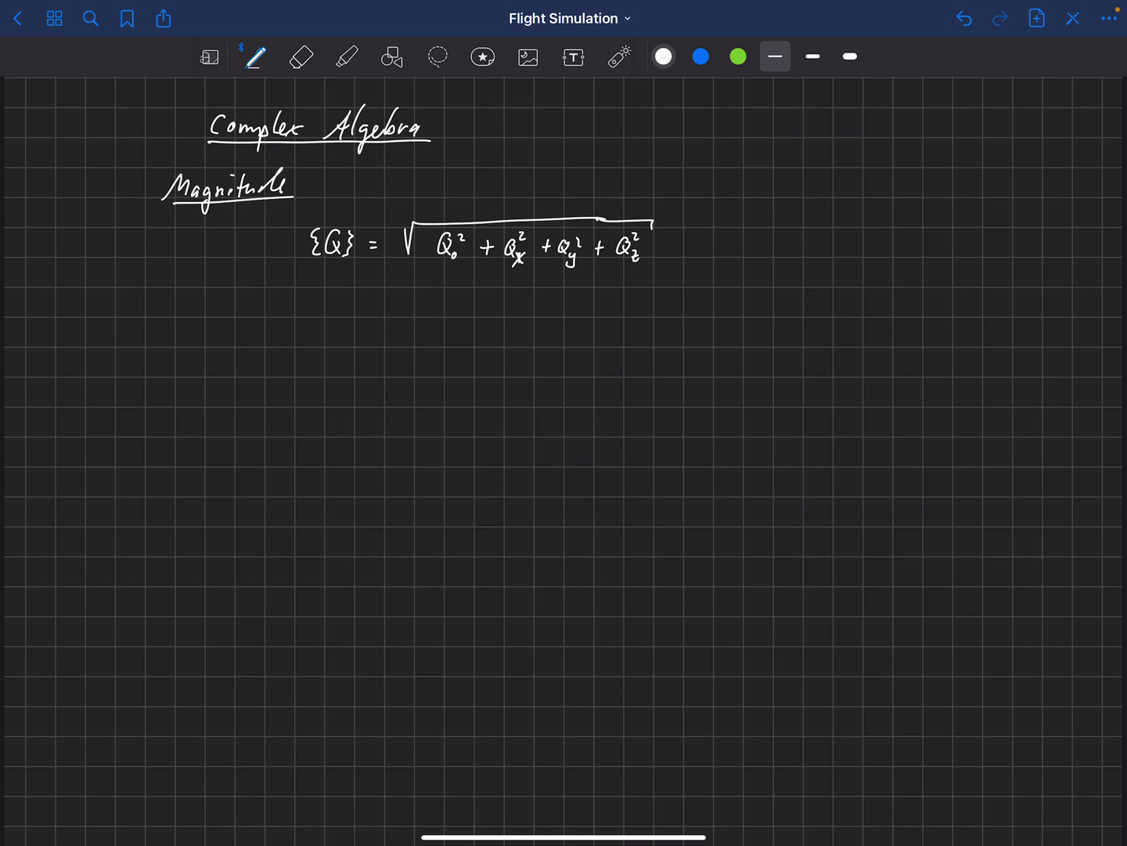
# Handwrite the heading 'Conjugate' and underline it
pyautogui.moveTo(183, 324)
pyautogui.mouseDown()
pyautogui.moveTo(180, 344)
pyautogui.moveTo(192, 335)
pyautogui.moveTo(205, 353)
pyautogui.moveTo(233, 342)
pyautogui.mouseUp()
pyautogui.click(223, 333)
pyautogui.moveTo(234, 344)
pyautogui.mouseDown()
pyautogui.moveTo(245, 340)
pyautogui.moveTo(236, 363)
pyautogui.mouseUp()
pyautogui.moveTo(256, 334)
pyautogui.mouseDown()
pyautogui.moveTo(268, 343)
pyautogui.moveTo(285, 324)
pyautogui.mouseUp()
pyautogui.moveTo(169, 352); pyautogui.dragTo(280, 348)
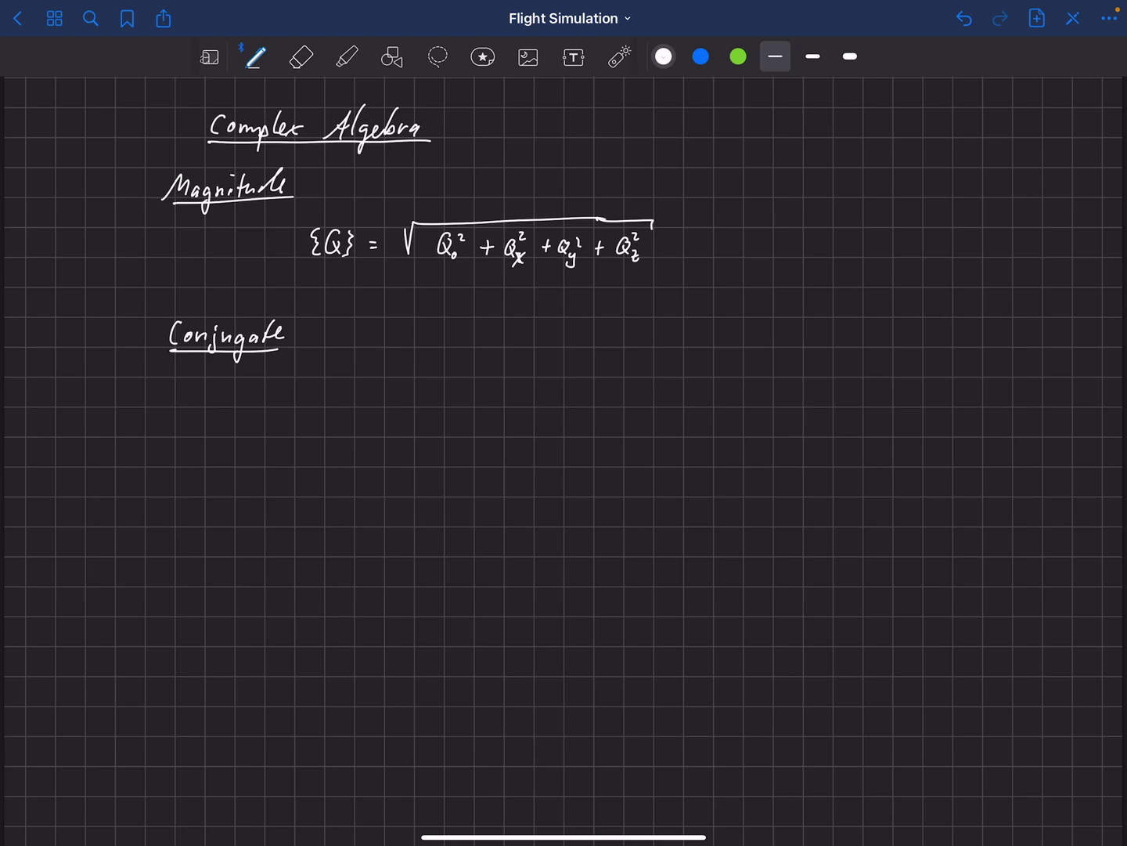
pyautogui.moveTo(262, 334); pyautogui.dragTo(275, 331)
# Write {Q}* = Q0 − Qx i − Qy j − Qz k below the Conjugate heading
pyautogui.moveTo(323, 382)
pyautogui.mouseDown()
pyautogui.moveTo(329, 407)
pyautogui.moveTo(310, 408)
pyautogui.moveTo(336, 407)
pyautogui.mouseUp()
pyautogui.moveTo(347, 373); pyautogui.dragTo(355, 389)
pyautogui.moveTo(356, 374); pyautogui.dragTo(351, 389)
pyautogui.moveTo(379, 399)
pyautogui.mouseDown()
pyautogui.moveTo(435, 410)
pyautogui.moveTo(477, 394)
pyautogui.moveTo(514, 410)
pyautogui.mouseUp()
pyautogui.moveTo(515, 400)
pyautogui.mouseDown()
pyautogui.moveTo(506, 410)
pyautogui.moveTo(562, 396)
pyautogui.moveTo(595, 417)
pyautogui.moveTo(618, 394)
pyautogui.moveTo(687, 412)
pyautogui.moveTo(705, 405)
pyautogui.moveTo(704, 387)
pyautogui.mouseUp()
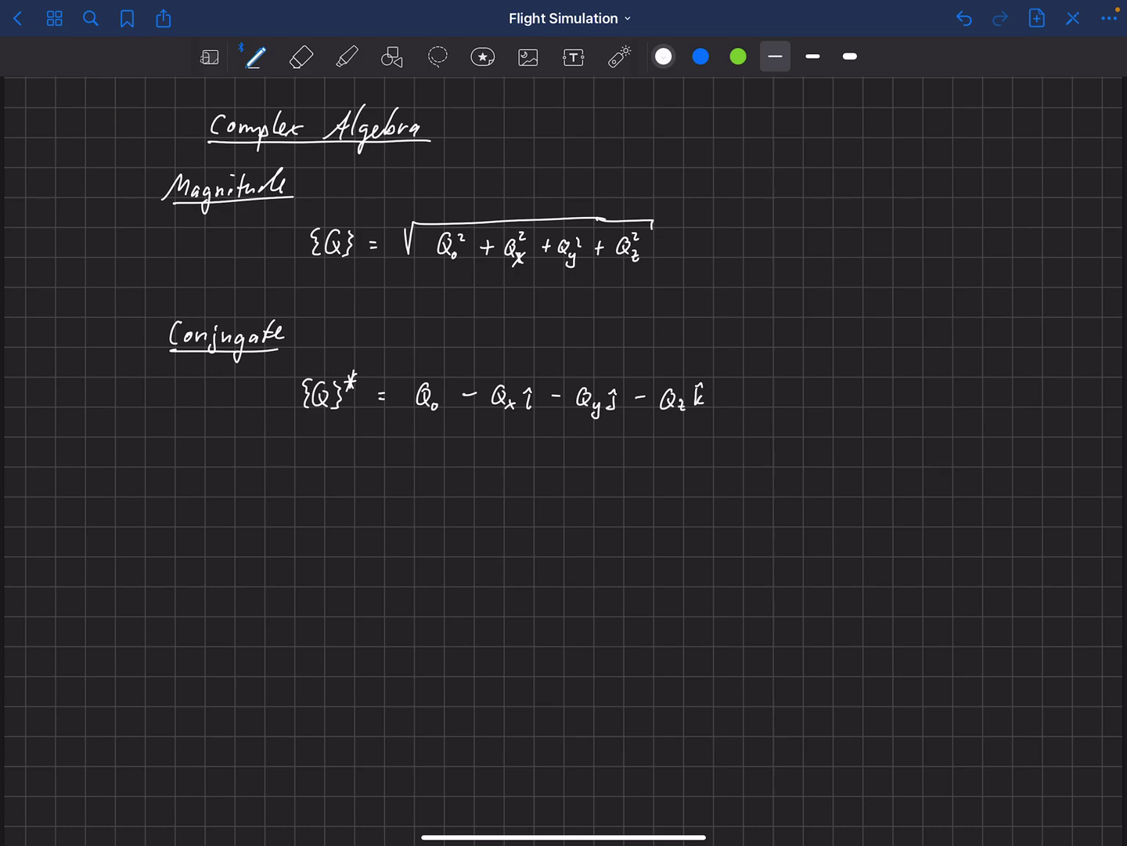
# Highlight the three minus signs of the conjugate with the laser pointer
pyautogui.click(620, 57)
pyautogui.moveTo(461, 398); pyautogui.dragTo(470, 397)
pyautogui.moveTo(553, 397); pyautogui.dragTo(564, 398)
pyautogui.moveTo(637, 398); pyautogui.dragTo(651, 399)
pyautogui.click(533, 418)
pyautogui.click(593, 417)
pyautogui.click(680, 416)
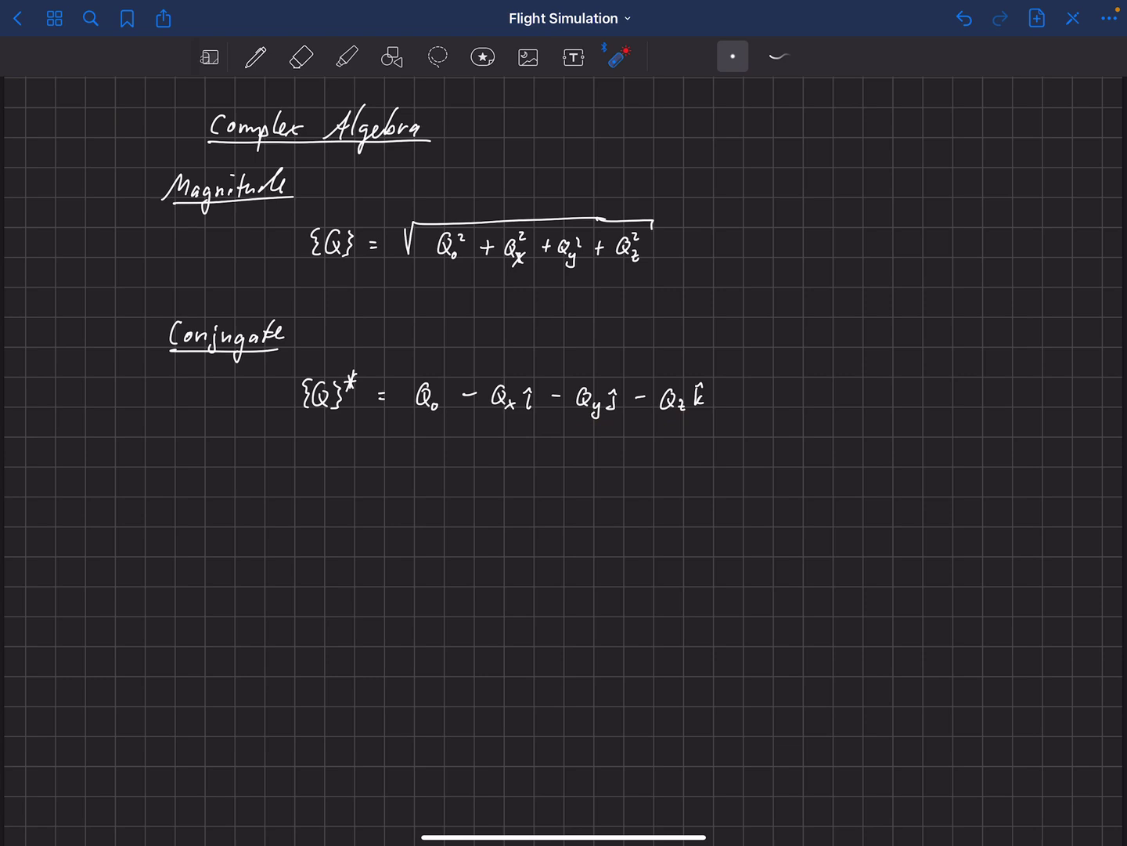
pyautogui.moveTo(429, 415)
pyautogui.mouseDown()
pyautogui.moveTo(429, 386)
pyautogui.moveTo(411, 415)
pyautogui.moveTo(440, 394)
pyautogui.moveTo(424, 403)
pyautogui.moveTo(496, 395)
pyautogui.mouseUp()
pyautogui.click(641, 401)
pyautogui.click(649, 400)
pyautogui.moveTo(193, 352); pyautogui.dragTo(241, 356)
pyautogui.click(335, 401)
# In pen, draw an arrow under the conjugate and write 'Represents the inverse rotation'
pyautogui.click(255, 57)
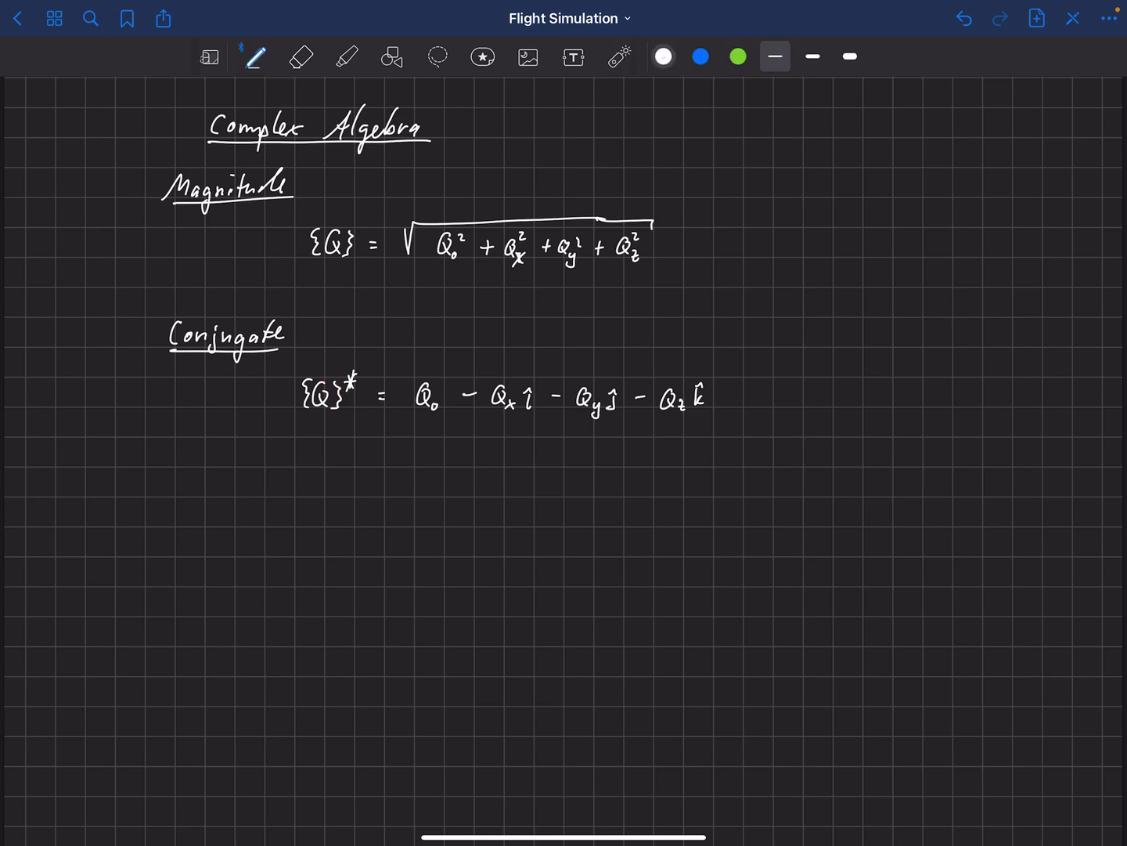
pyautogui.moveTo(245, 431); pyautogui.dragTo(259, 458)
pyautogui.moveTo(287, 460)
pyautogui.mouseDown()
pyautogui.moveTo(293, 450)
pyautogui.moveTo(307, 471)
pyautogui.moveTo(320, 459)
pyautogui.moveTo(492, 455)
pyautogui.moveTo(626, 466)
pyautogui.moveTo(581, 455)
pyautogui.mouseUp()
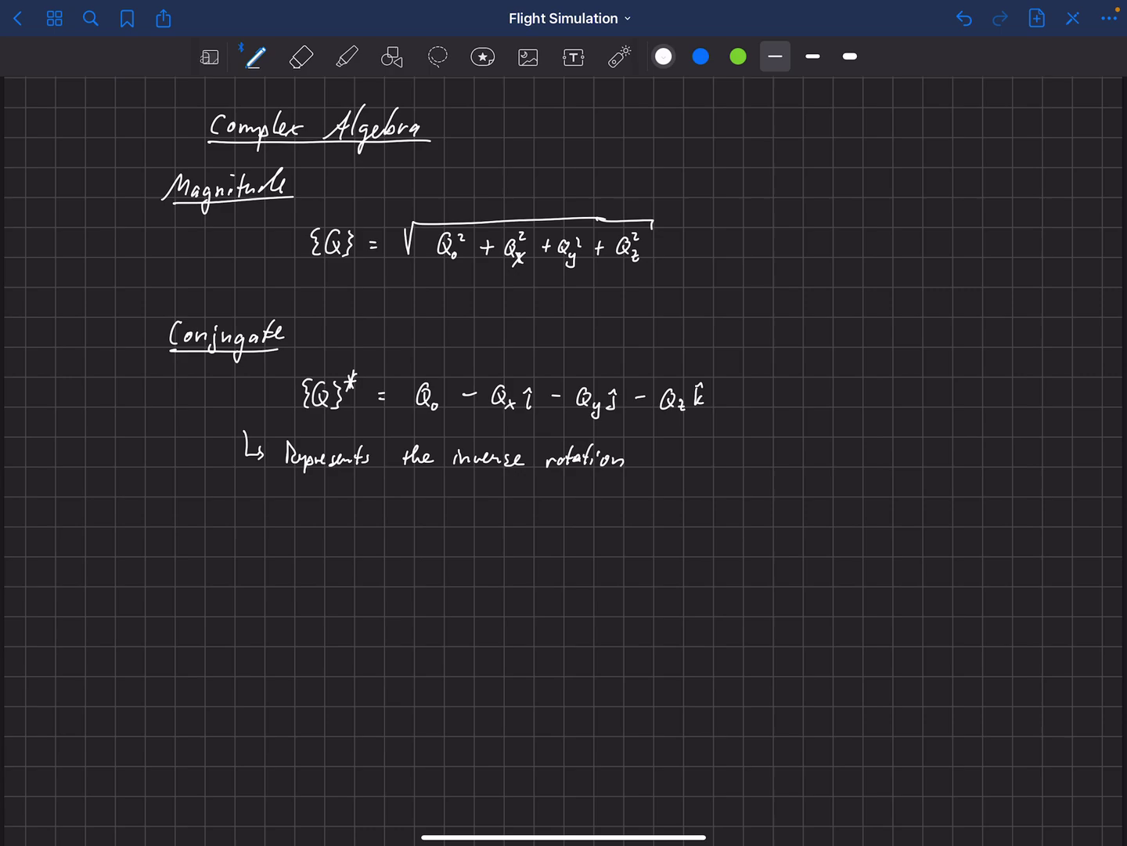
# Draw a second arrow, then write {Q} ⊗ {Q}* = Q0² + Qx² + Qy² + Qz²
pyautogui.moveTo(249, 515); pyautogui.dragTo(262, 546)
pyautogui.moveTo(319, 533)
pyautogui.mouseDown()
pyautogui.moveTo(326, 557)
pyautogui.moveTo(306, 560)
pyautogui.moveTo(376, 539)
pyautogui.moveTo(384, 548)
pyautogui.moveTo(370, 553)
pyautogui.moveTo(432, 556)
pyautogui.moveTo(443, 540)
pyautogui.mouseUp()
pyautogui.moveTo(448, 519); pyautogui.dragTo(449, 535)
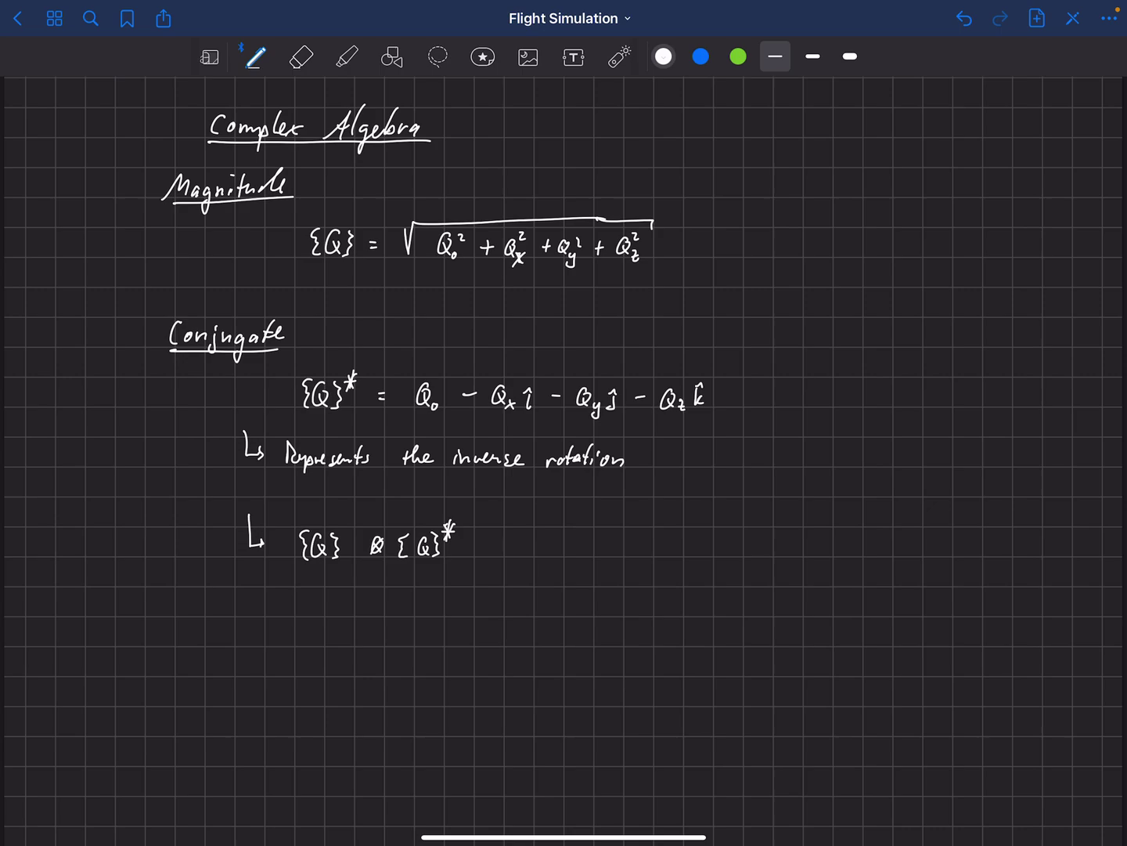
pyautogui.moveTo(473, 542); pyautogui.dragTo(480, 542)
pyautogui.moveTo(473, 549)
pyautogui.mouseDown()
pyautogui.moveTo(530, 560)
pyautogui.moveTo(537, 536)
pyautogui.mouseUp()
pyautogui.moveTo(561, 540)
pyautogui.mouseDown()
pyautogui.moveTo(562, 552)
pyautogui.moveTo(595, 561)
pyautogui.moveTo(605, 540)
pyautogui.moveTo(636, 552)
pyautogui.mouseUp()
pyautogui.moveTo(628, 546)
pyautogui.mouseDown()
pyautogui.moveTo(656, 552)
pyautogui.moveTo(662, 567)
pyautogui.moveTo(671, 542)
pyautogui.moveTo(692, 553)
pyautogui.mouseUp()
pyautogui.moveTo(686, 546); pyautogui.dragTo(713, 539)
pyautogui.moveTo(714, 545)
pyautogui.mouseDown()
pyautogui.moveTo(731, 561)
pyautogui.moveTo(729, 541)
pyautogui.mouseUp()
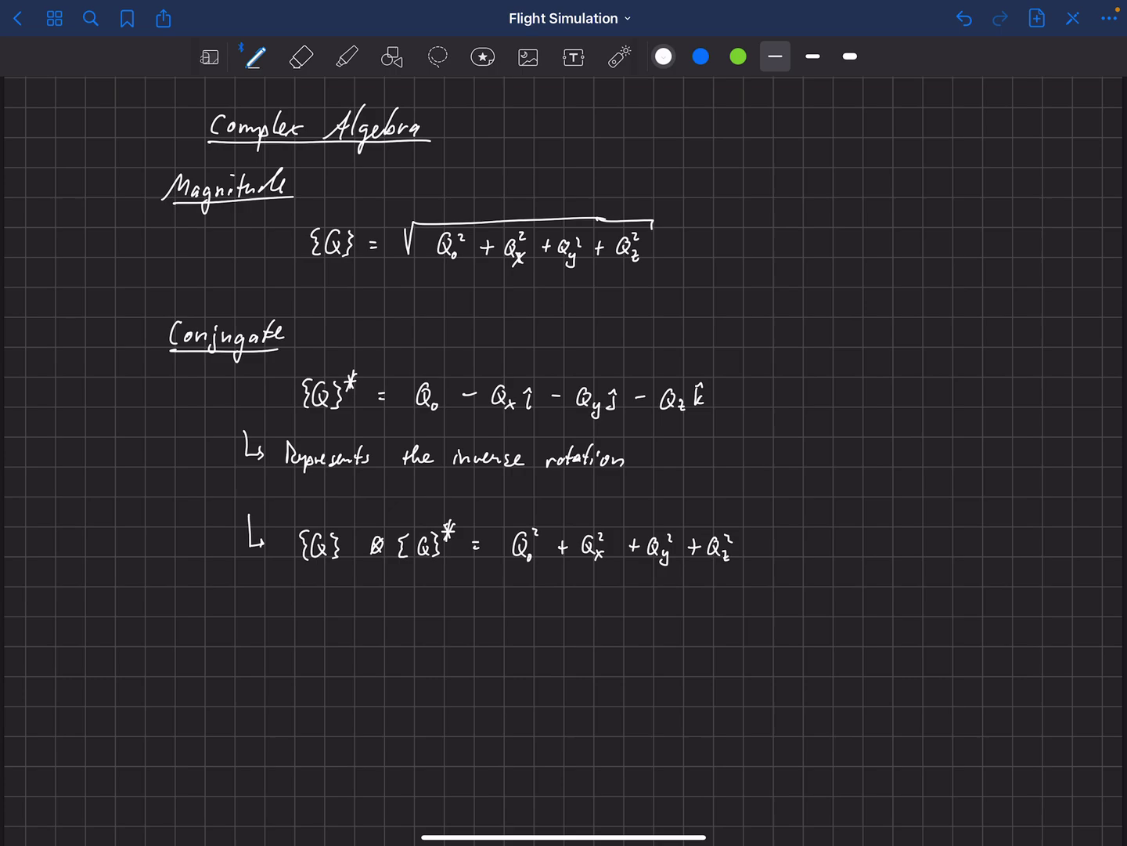
pyautogui.click(619, 57)
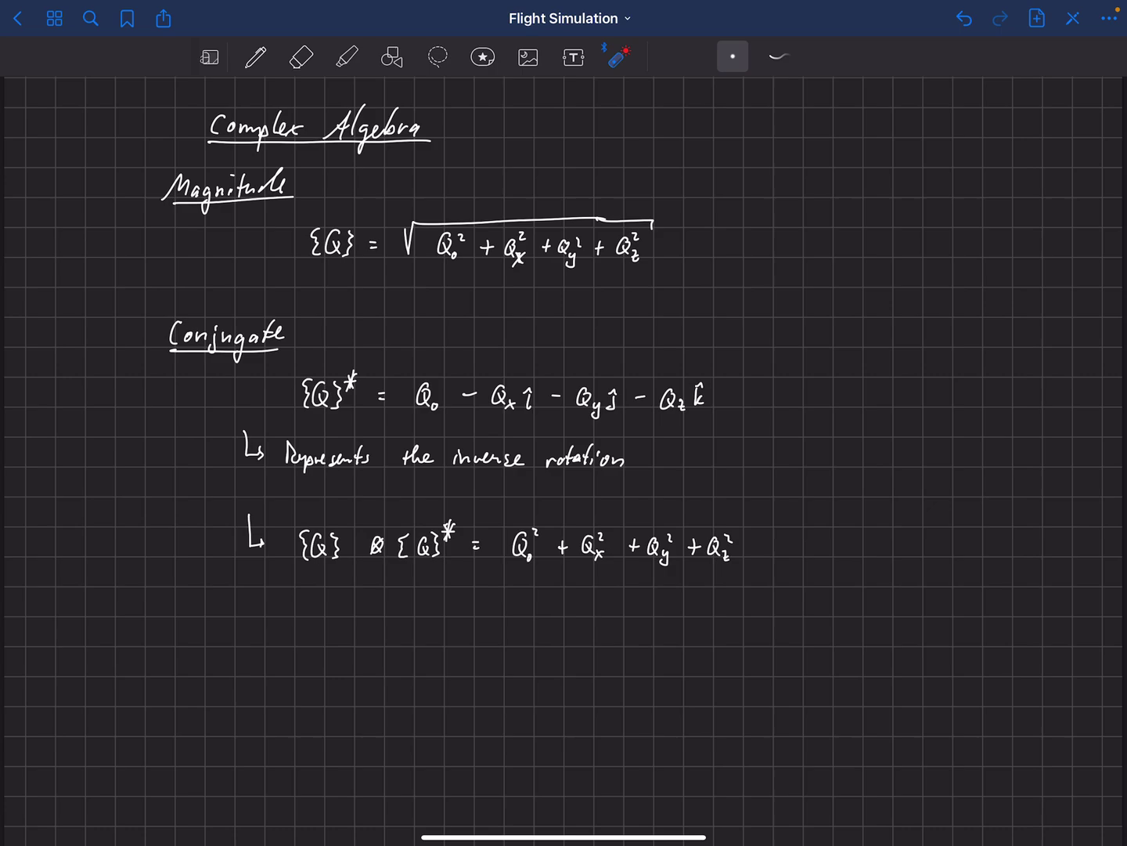
# With the pen, append '= |{Q}|²' to the end of the product equation
pyautogui.click(256, 56)
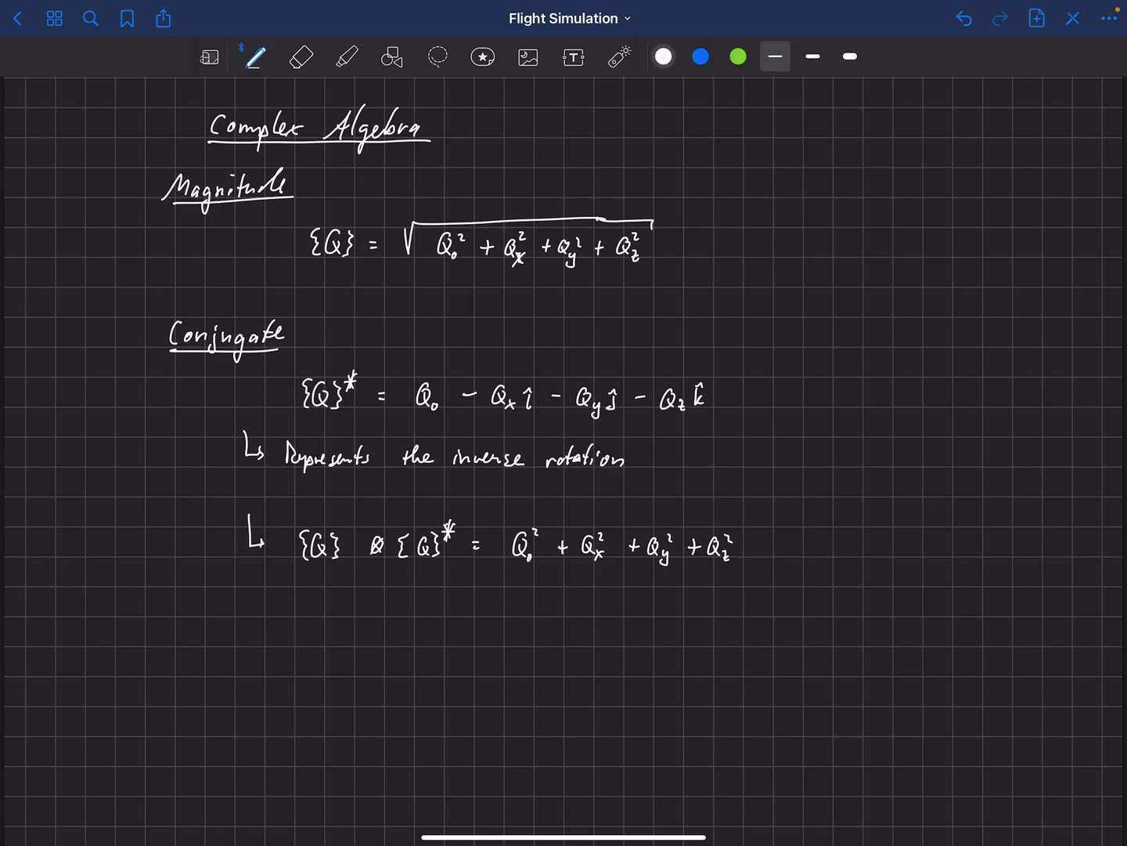
pyautogui.moveTo(757, 541); pyautogui.dragTo(764, 541)
pyautogui.moveTo(757, 546)
pyautogui.mouseDown()
pyautogui.moveTo(787, 562)
pyautogui.moveTo(808, 542)
pyautogui.moveTo(804, 551)
pyautogui.moveTo(833, 555)
pyautogui.moveTo(844, 544)
pyautogui.moveTo(838, 561)
pyautogui.moveTo(852, 559)
pyautogui.moveTo(871, 532)
pyautogui.mouseUp()
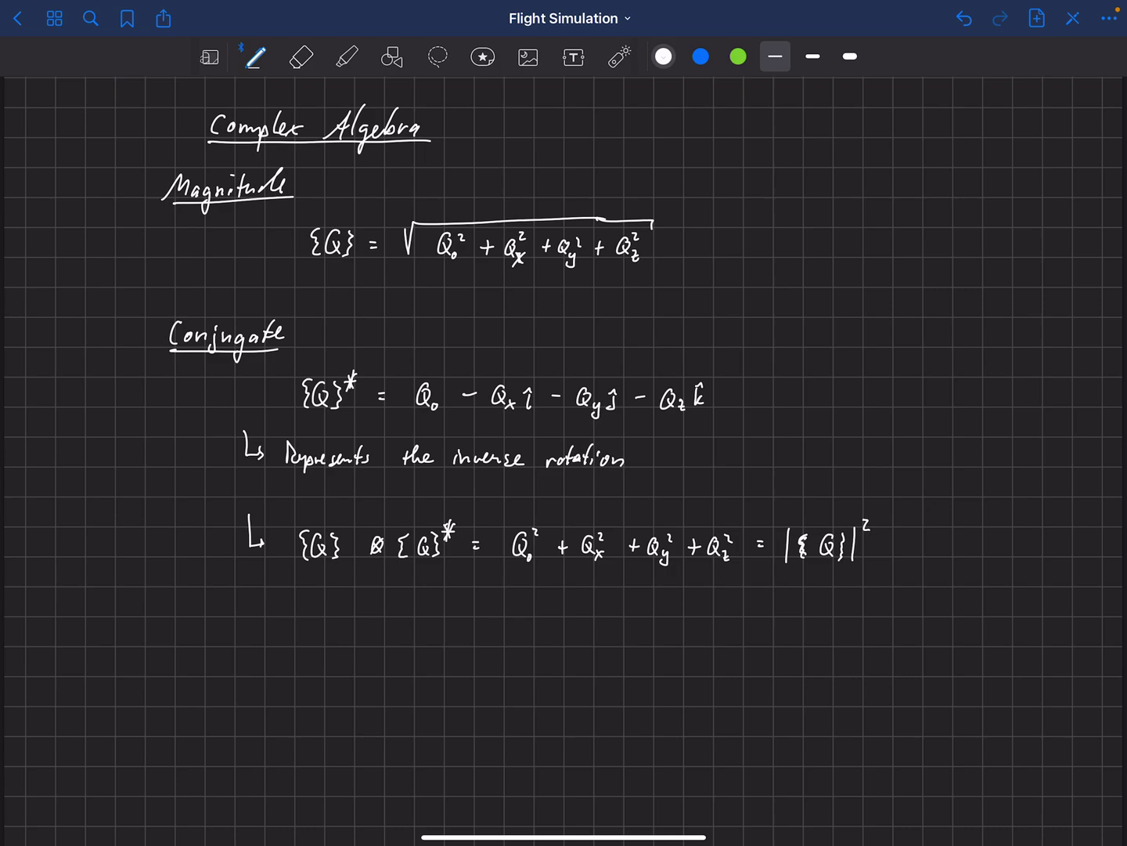
pyautogui.click(619, 57)
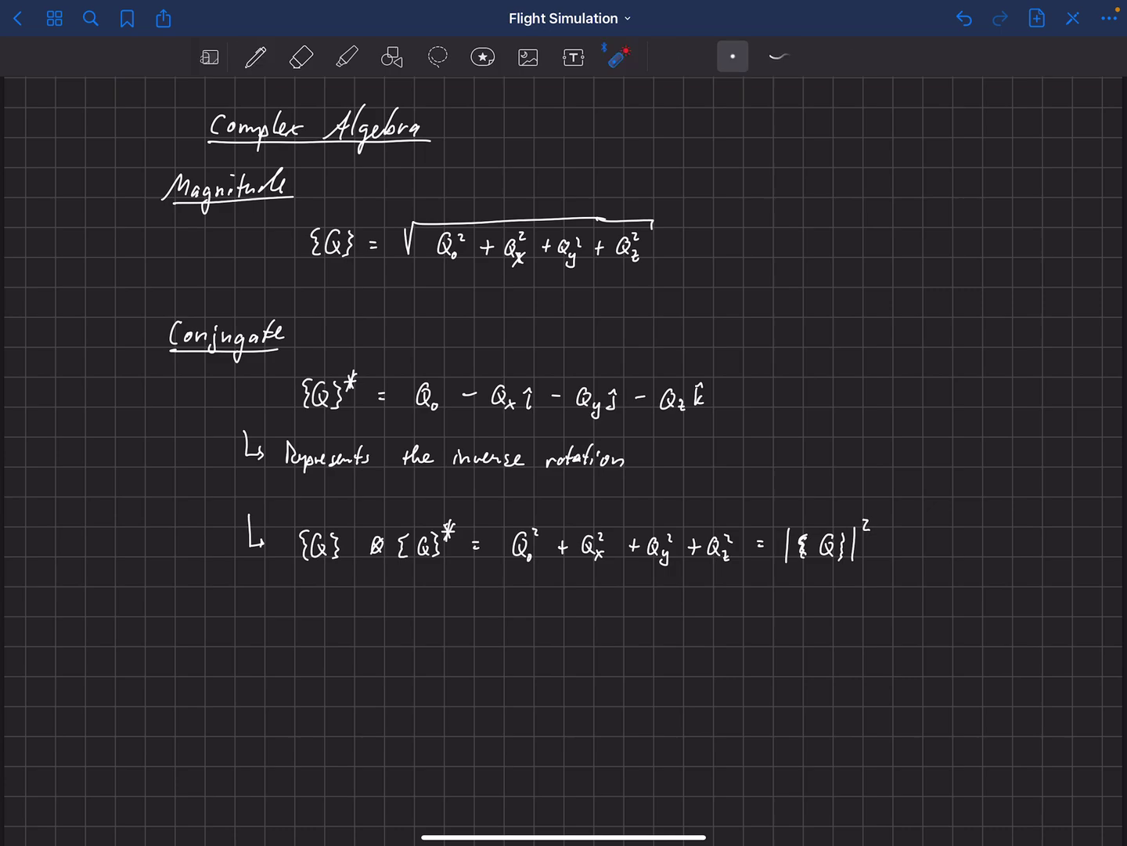